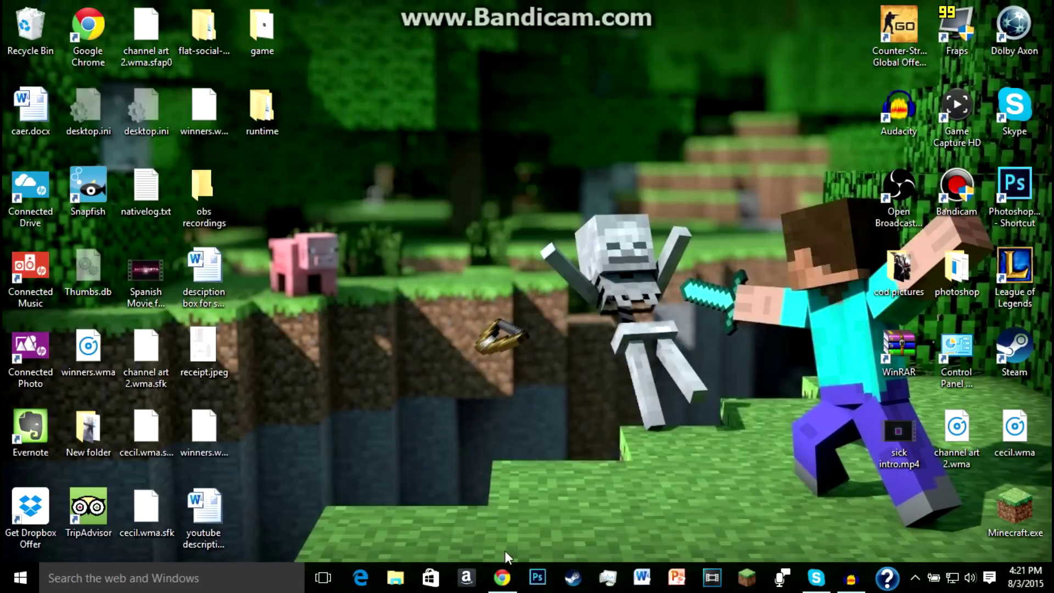
- Restore the Chrome window showing the paused Call of Duty video page
{"action": "left_click", "coordinate": [501, 577]}
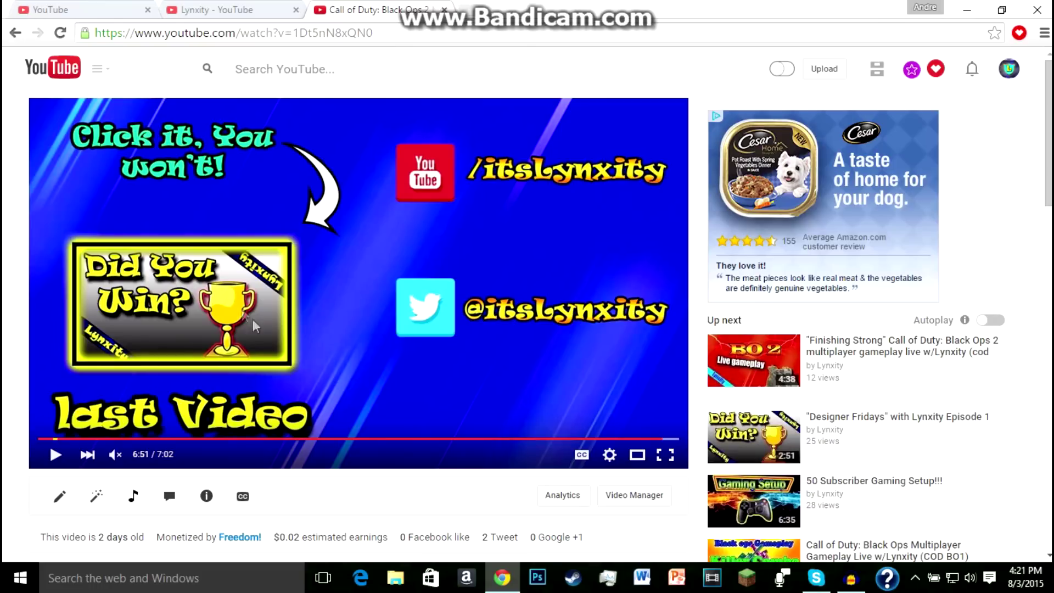
- Play the Call of Duty video's end screen, watch it full screen, then exit full screen
{"action": "left_click", "coordinate": [234, 308]}
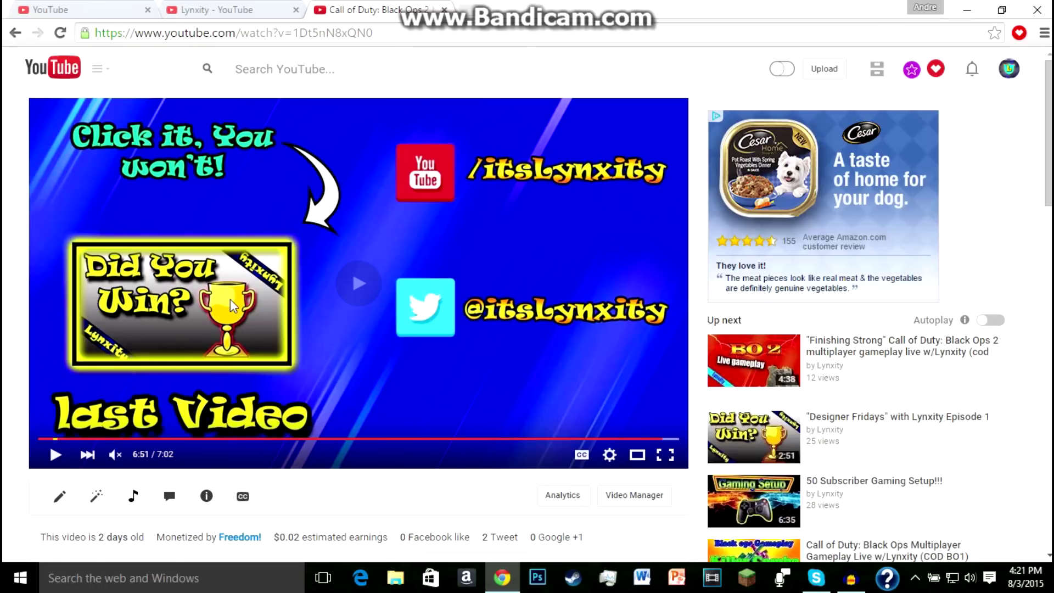
{"action": "left_click", "coordinate": [225, 331]}
{"action": "left_click", "coordinate": [225, 330]}
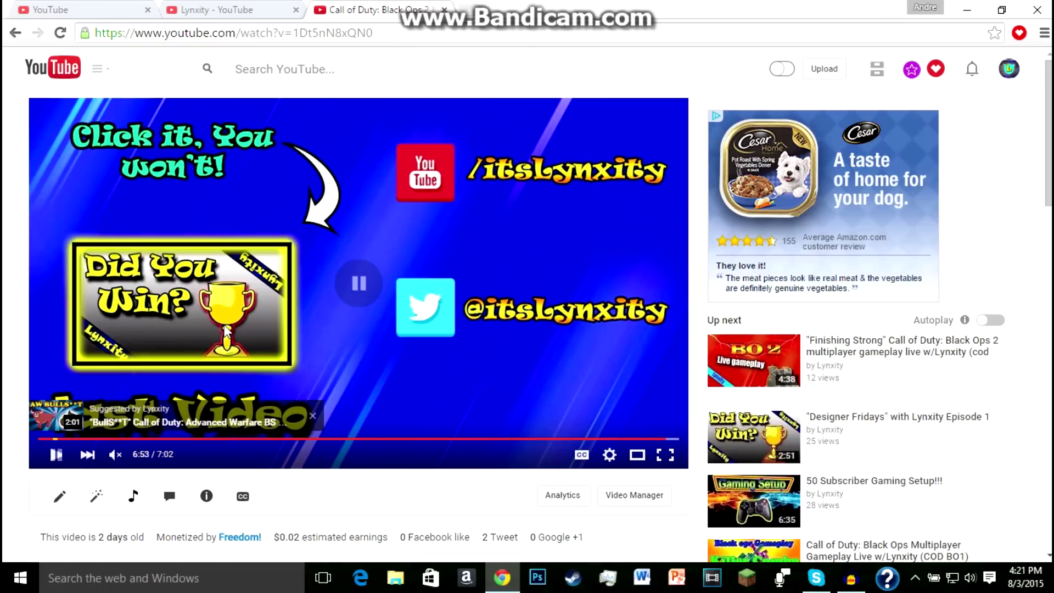
{"action": "left_click", "coordinate": [226, 330]}
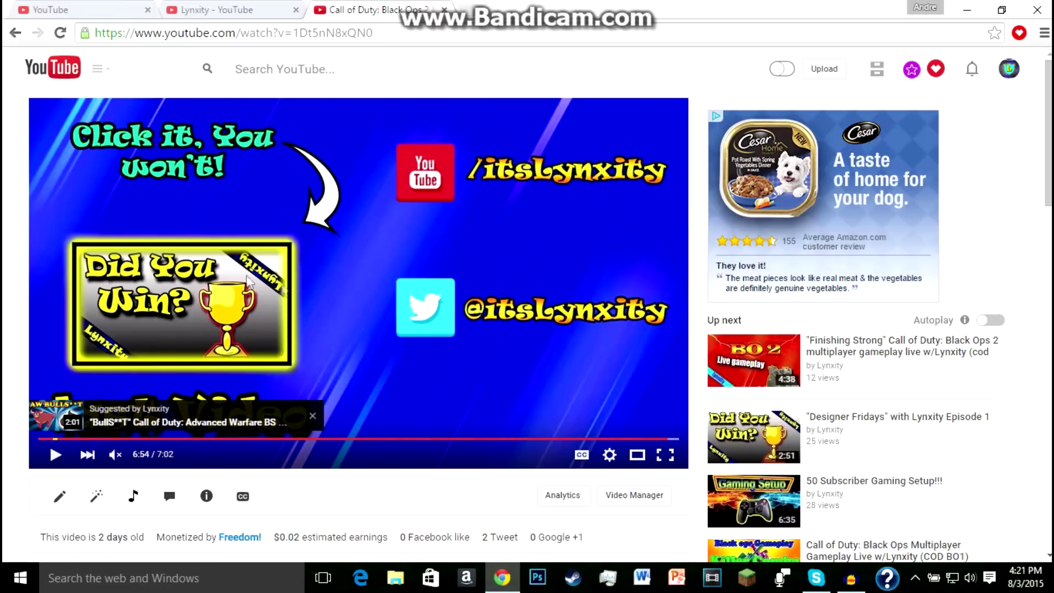
{"action": "left_click", "coordinate": [213, 271]}
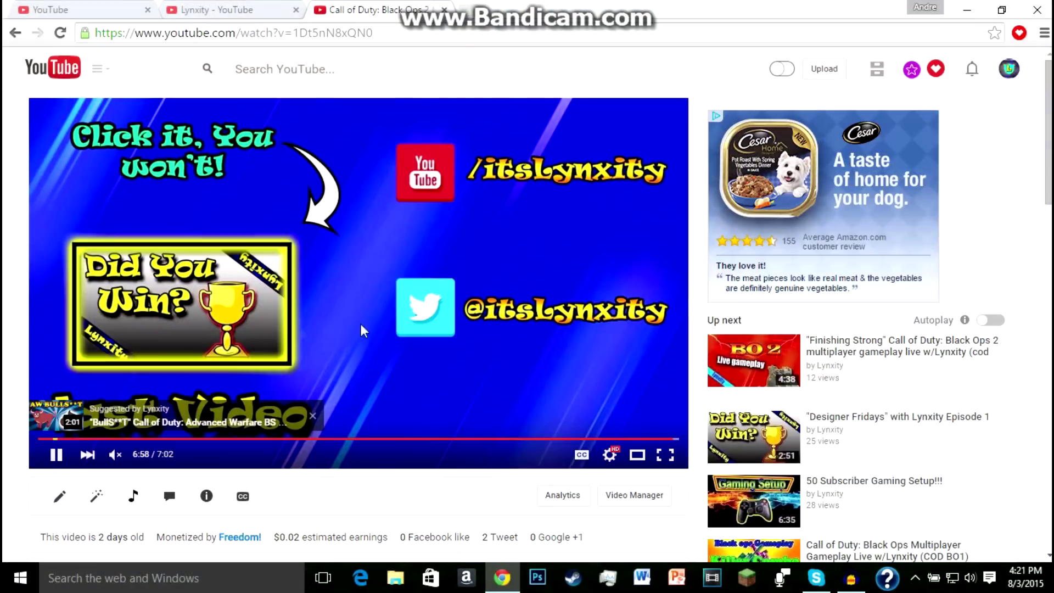
{"action": "double_click", "coordinate": [360, 324]}
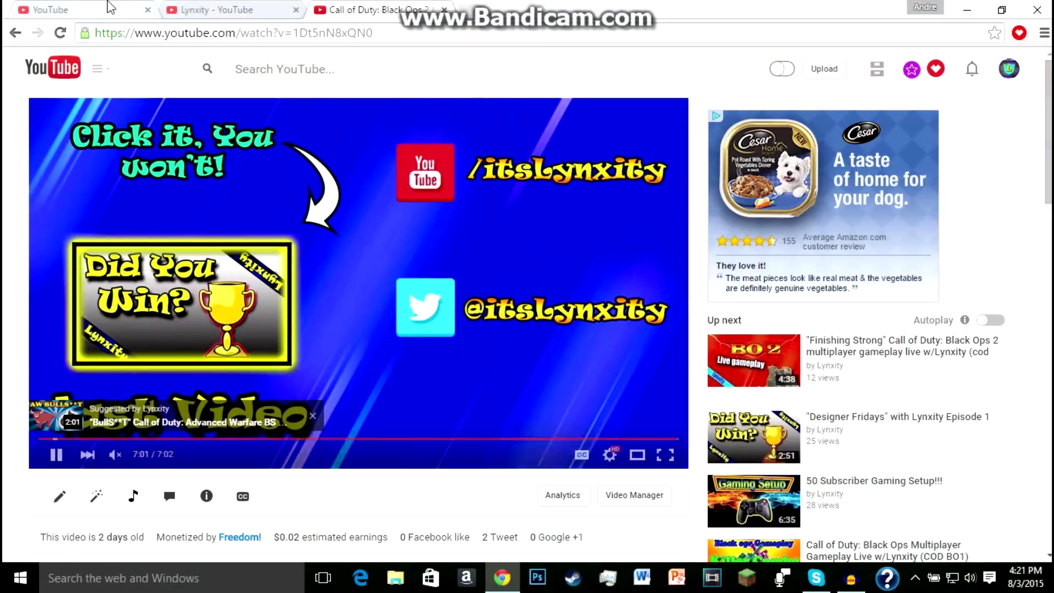
- Open the Call of Duty video's annotations editor and seek the preview to the end screen
{"action": "left_click", "coordinate": [109, 8]}
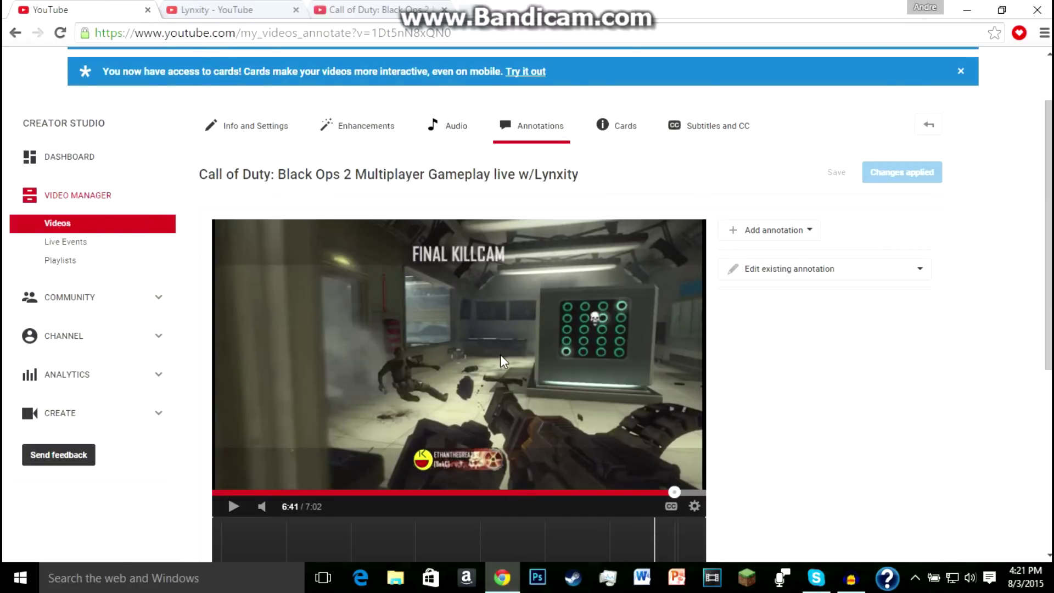
{"action": "scroll", "coordinate": [502, 362], "scroll_direction": "down", "scroll_amount": 1}
{"action": "scroll", "coordinate": [593, 371], "scroll_direction": "down", "scroll_amount": 1}
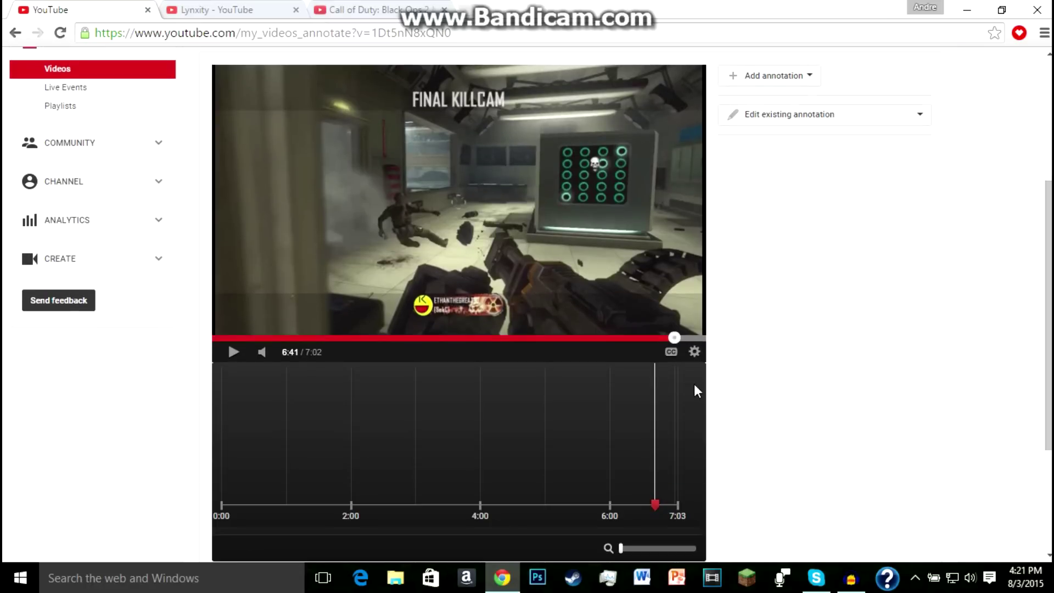
{"action": "left_click", "coordinate": [680, 337]}
{"action": "scroll", "coordinate": [786, 360], "scroll_direction": "up", "scroll_amount": 1}
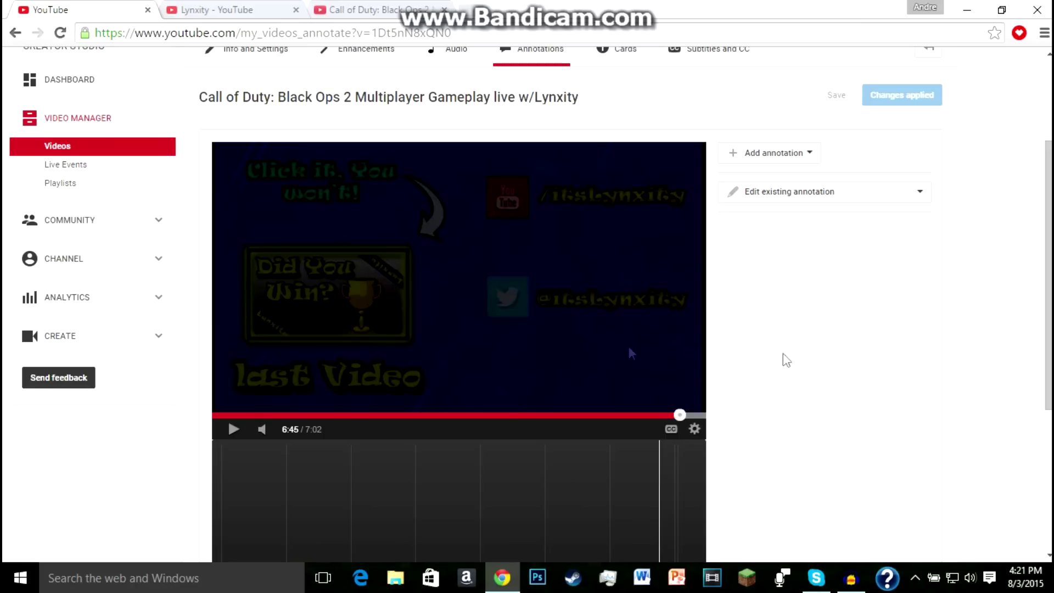
{"action": "left_click", "coordinate": [687, 416]}
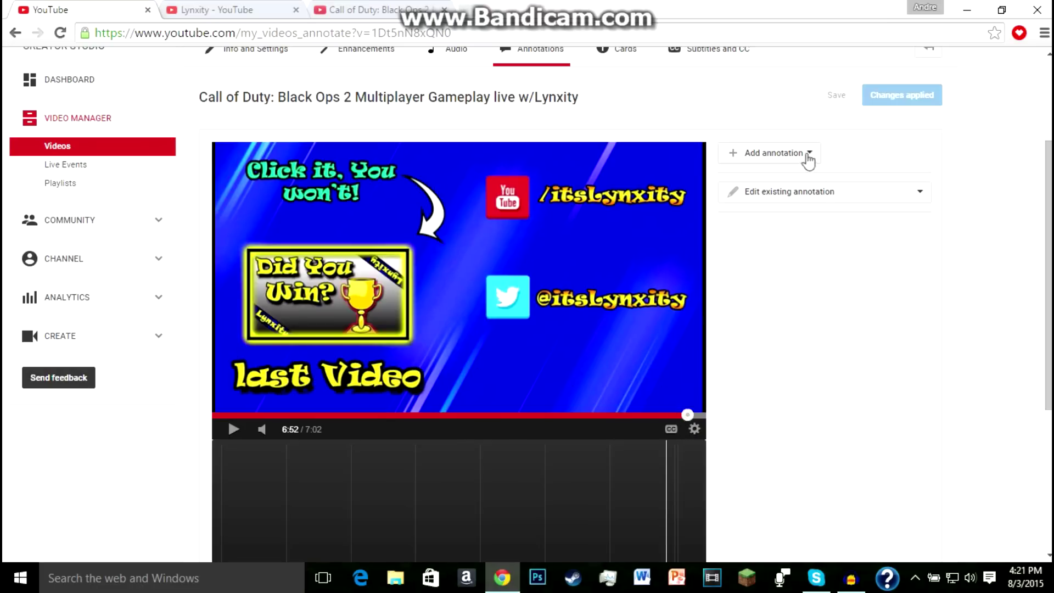
- Reload the annotations editor and pause the preview on the end screen around 6:52
{"action": "scroll", "coordinate": [731, 168], "scroll_direction": "up", "scroll_amount": 3}
{"action": "scroll", "coordinate": [637, 271], "scroll_direction": "down", "scroll_amount": 4}
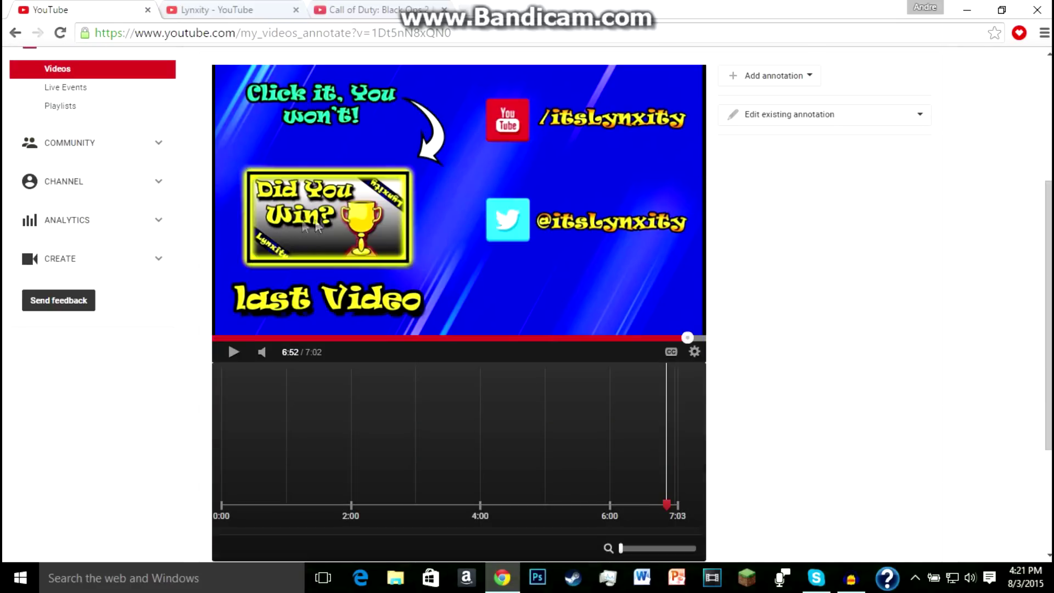
{"action": "scroll", "coordinate": [494, 258], "scroll_direction": "up", "scroll_amount": 4}
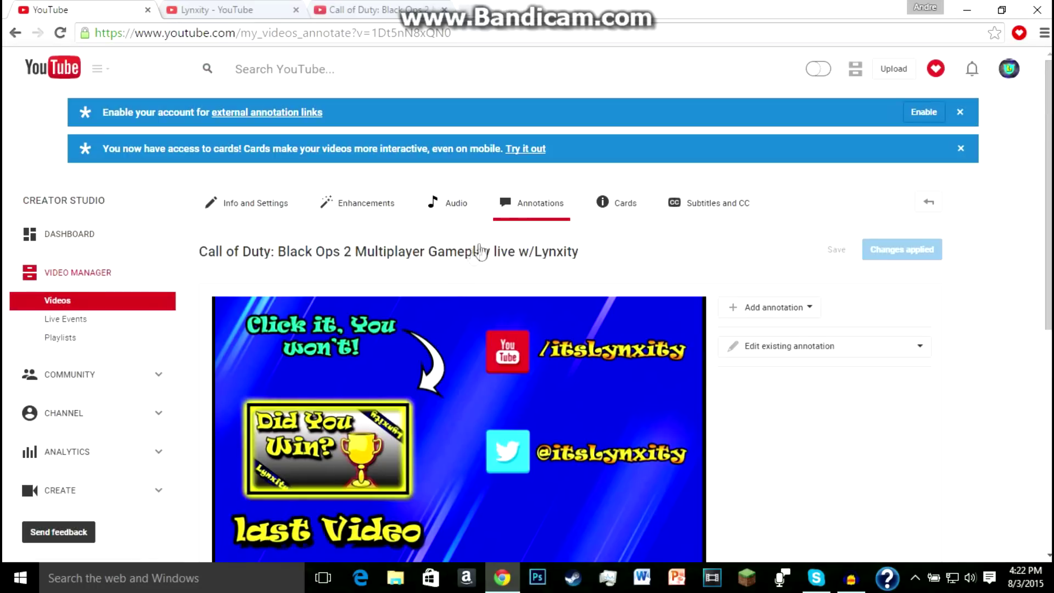
{"action": "left_click", "coordinate": [533, 210]}
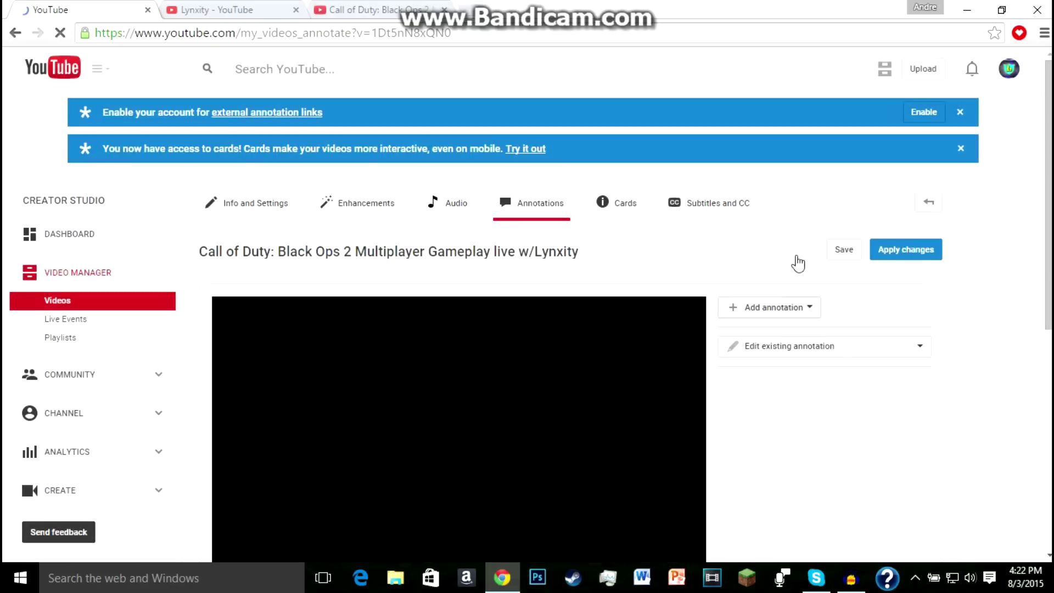
{"action": "scroll", "coordinate": [655, 232], "scroll_direction": "down", "scroll_amount": 2}
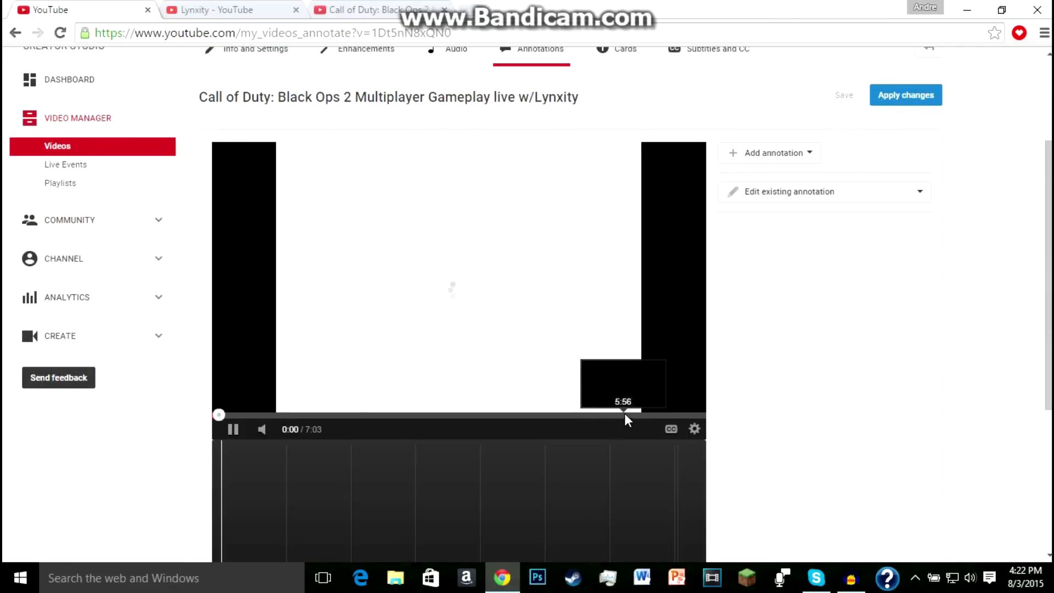
{"action": "scroll", "coordinate": [631, 396], "scroll_direction": "down", "scroll_amount": 2}
{"action": "scroll", "coordinate": [656, 361], "scroll_direction": "up", "scroll_amount": 2}
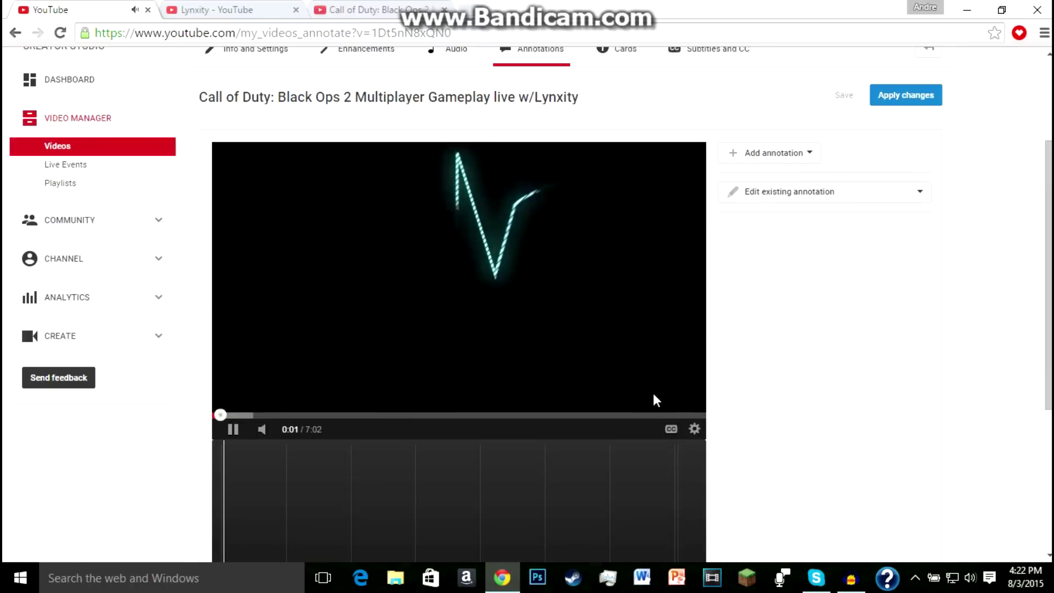
{"action": "left_click", "coordinate": [687, 415]}
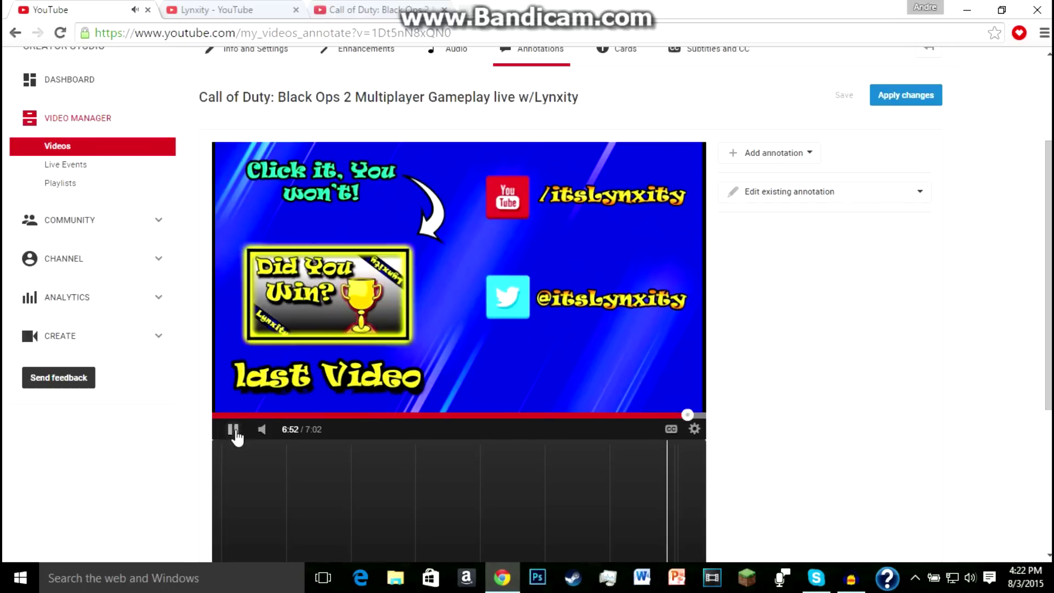
{"action": "key", "text": "space"}
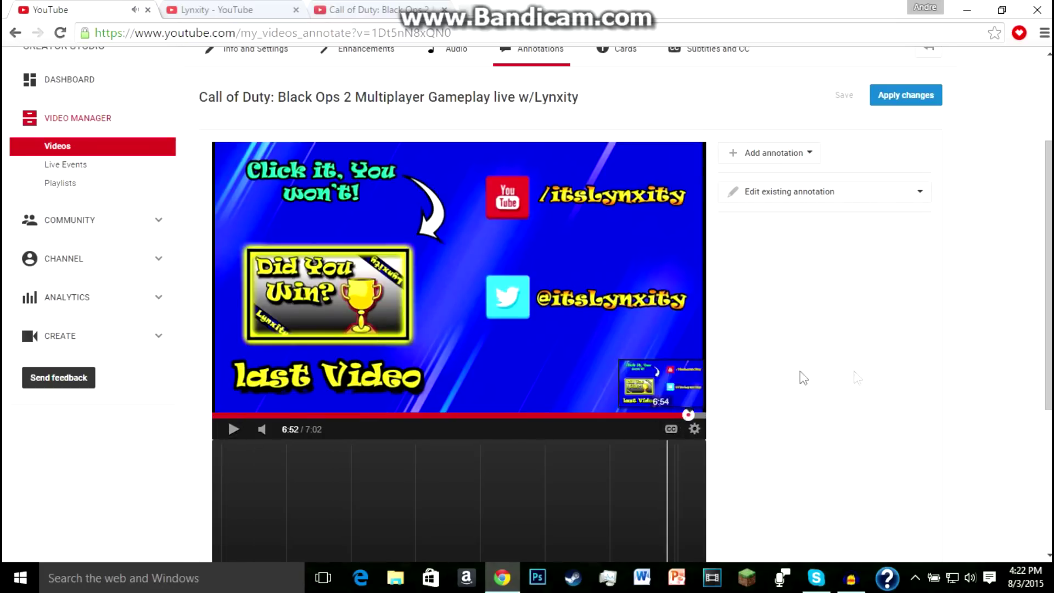
{"action": "scroll", "coordinate": [800, 377], "scroll_direction": "up", "scroll_amount": 3}
- Add a Spotlight annotation to the end screen
{"action": "left_click", "coordinate": [810, 309]}
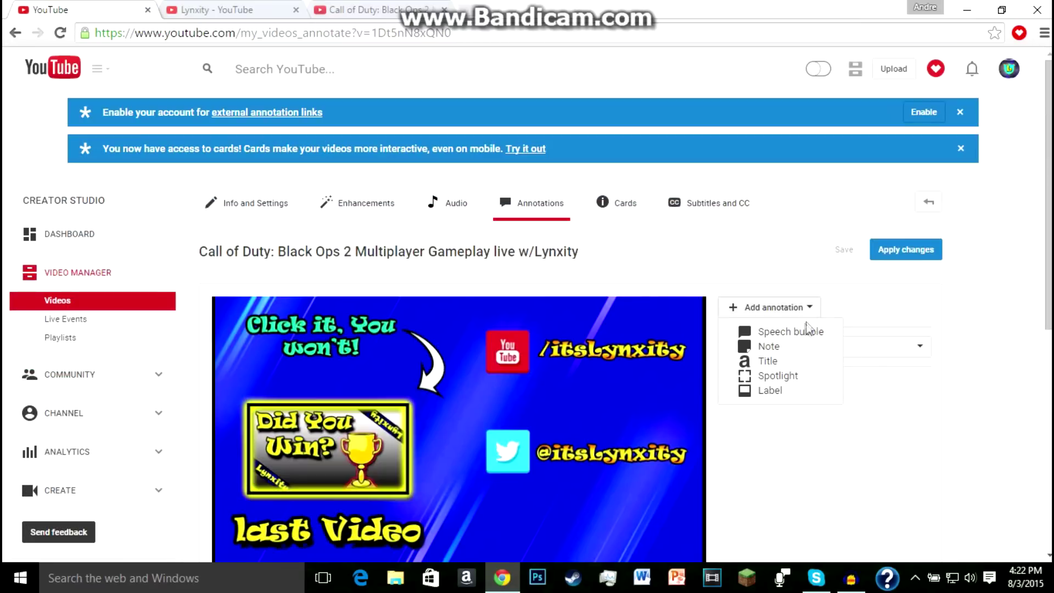
{"action": "left_click", "coordinate": [793, 378]}
{"action": "scroll", "coordinate": [790, 373], "scroll_direction": "down", "scroll_amount": 5}
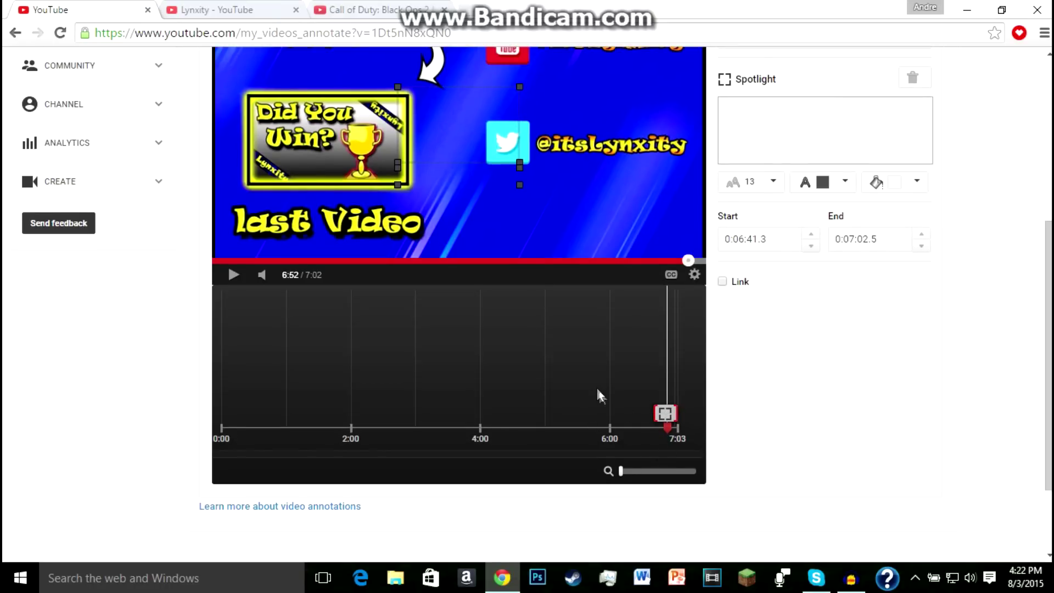
{"action": "scroll", "coordinate": [597, 388], "scroll_direction": "up", "scroll_amount": 1}
- Fit the spotlight over the whole 'Did You Win?' thumbnail and enable its Video link
{"action": "left_click_drag", "start_coordinate": [491, 206], "coordinate": [343, 217]}
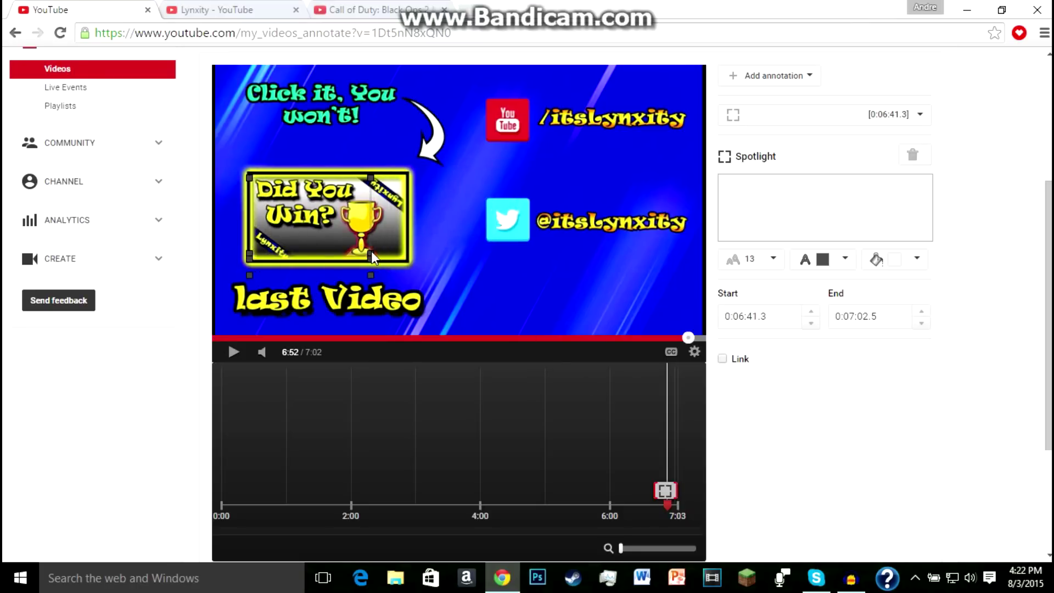
{"action": "left_click_drag", "start_coordinate": [372, 256], "coordinate": [409, 262]}
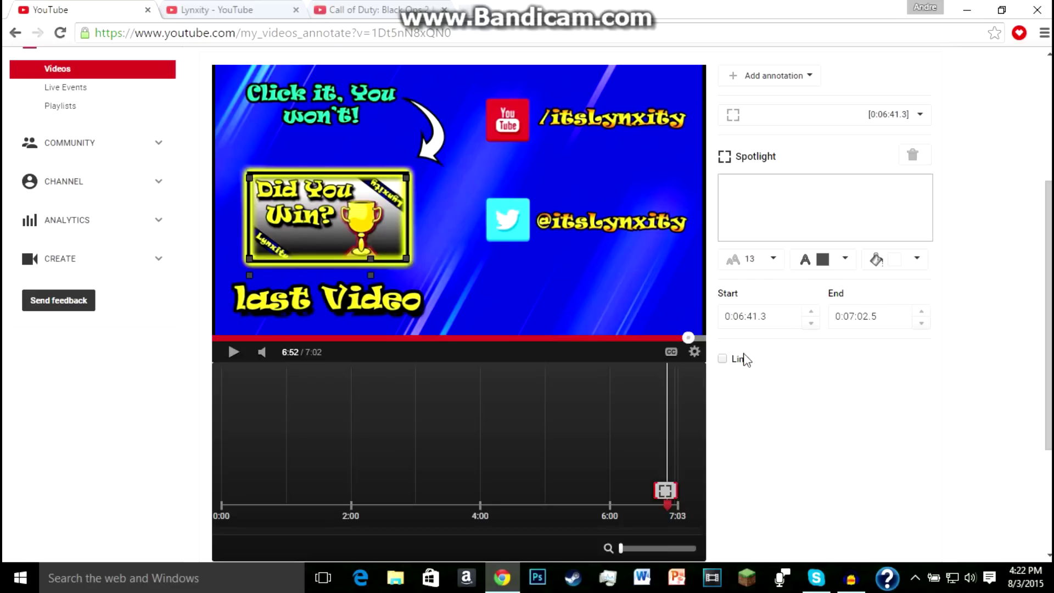
{"action": "left_click", "coordinate": [722, 359]}
{"action": "left_click", "coordinate": [789, 396]}
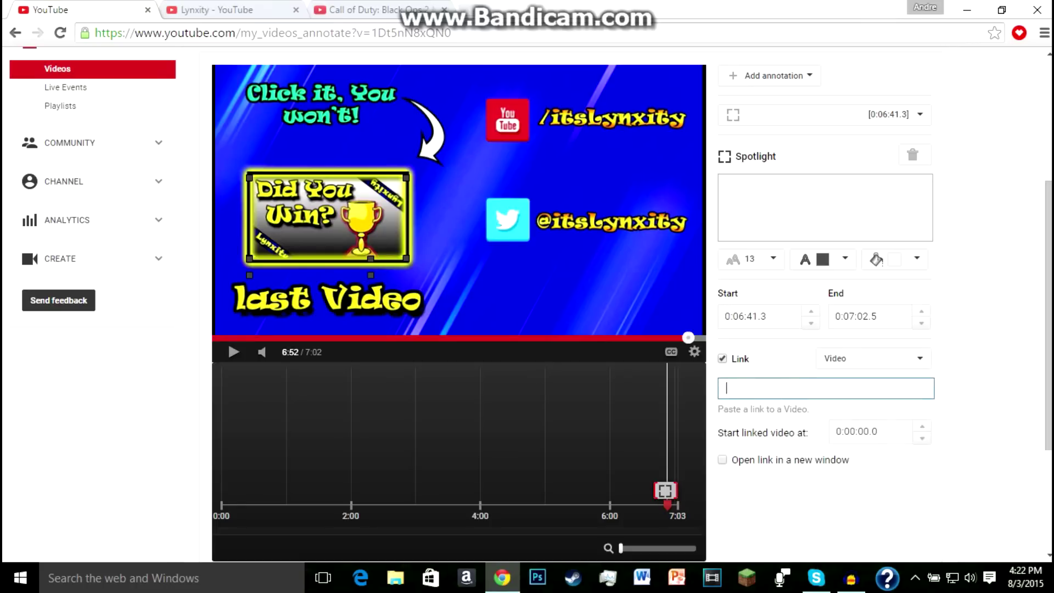
- Paste the Designer Fridays URL youtube.com/watch?v=3-YbHxm_QS8 into the spotlight's Link field
{"action": "left_click", "coordinate": [384, 277]}
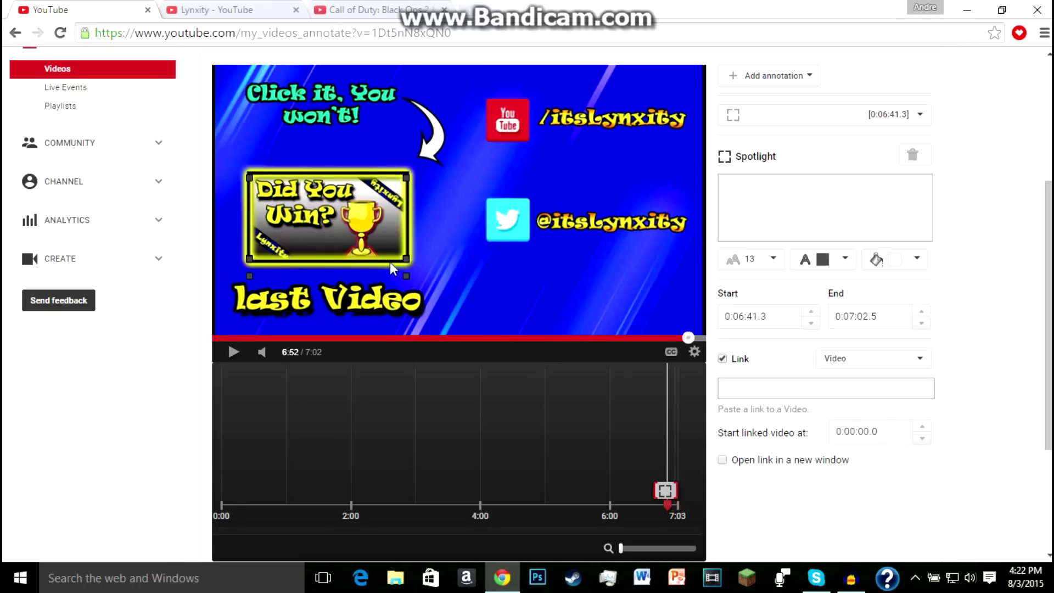
{"action": "left_click", "coordinate": [236, 10]}
{"action": "left_click", "coordinate": [741, 387]}
{"action": "right_click", "coordinate": [759, 386]}
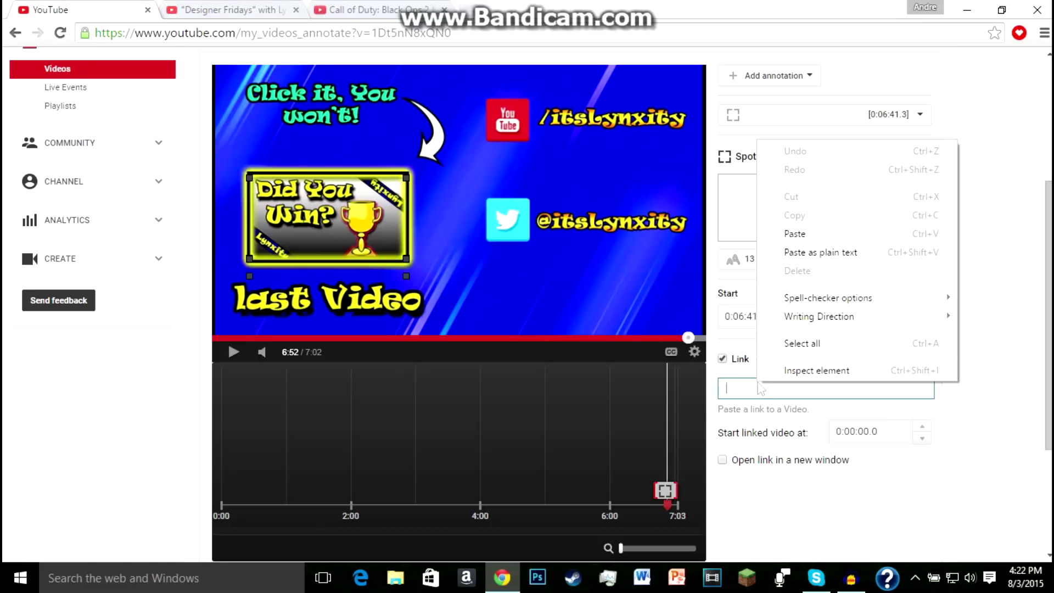
{"action": "left_click", "coordinate": [807, 236]}
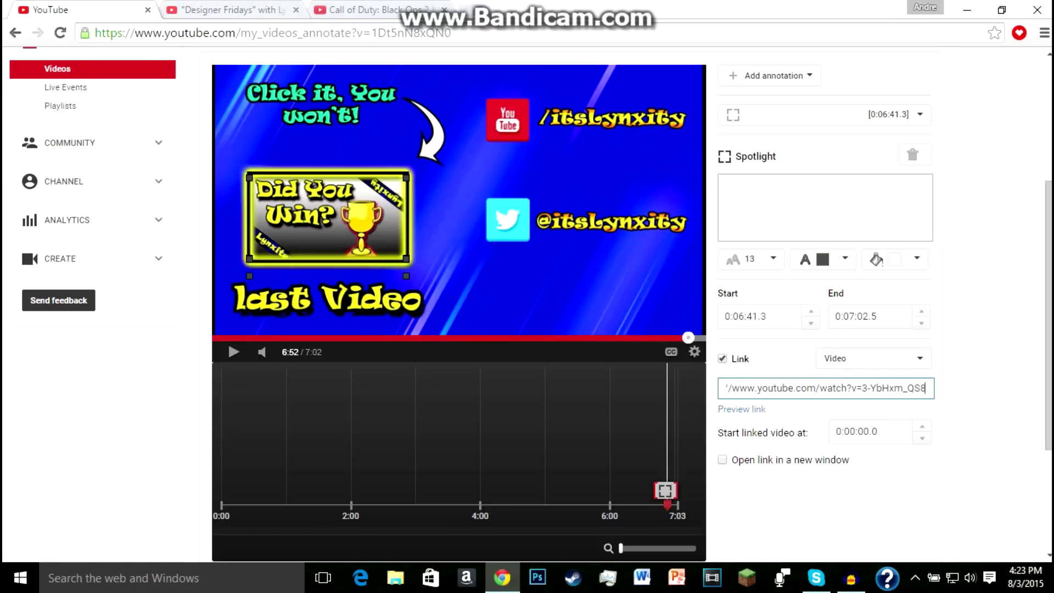
{"action": "scroll", "coordinate": [720, 405], "scroll_direction": "down", "scroll_amount": 2}
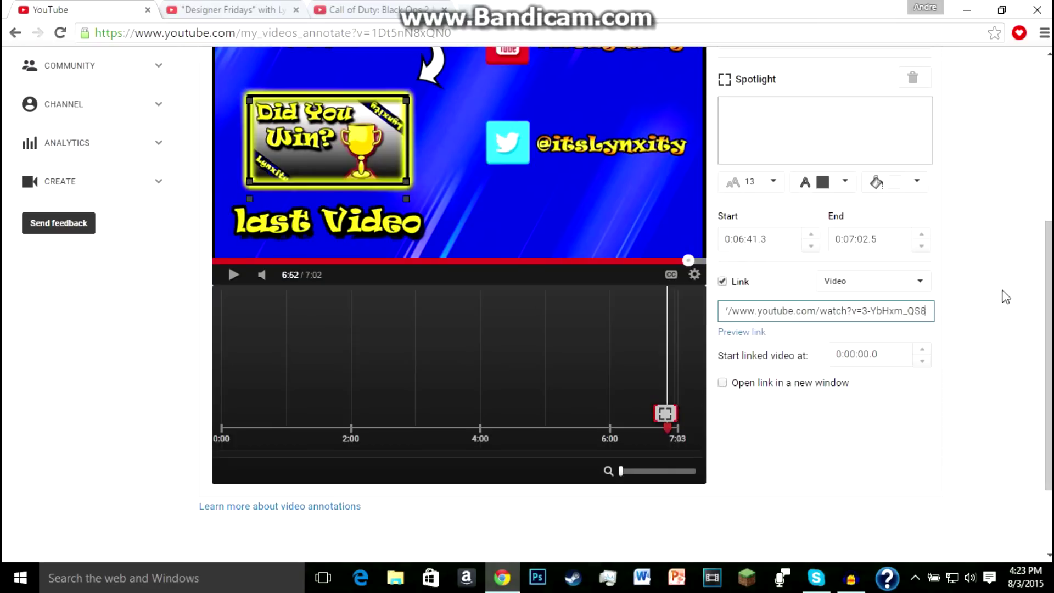
{"action": "scroll", "coordinate": [1006, 297], "scroll_direction": "up", "scroll_amount": 3}
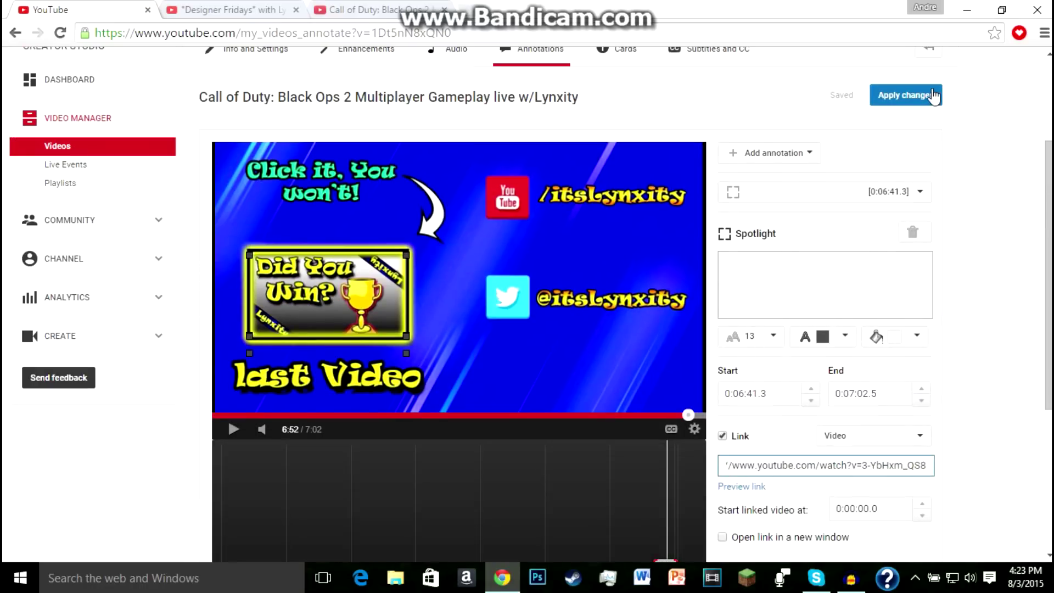
- Apply the annotation changes so the linked spotlight is saved to the Call of Duty video
{"action": "left_click", "coordinate": [908, 97]}
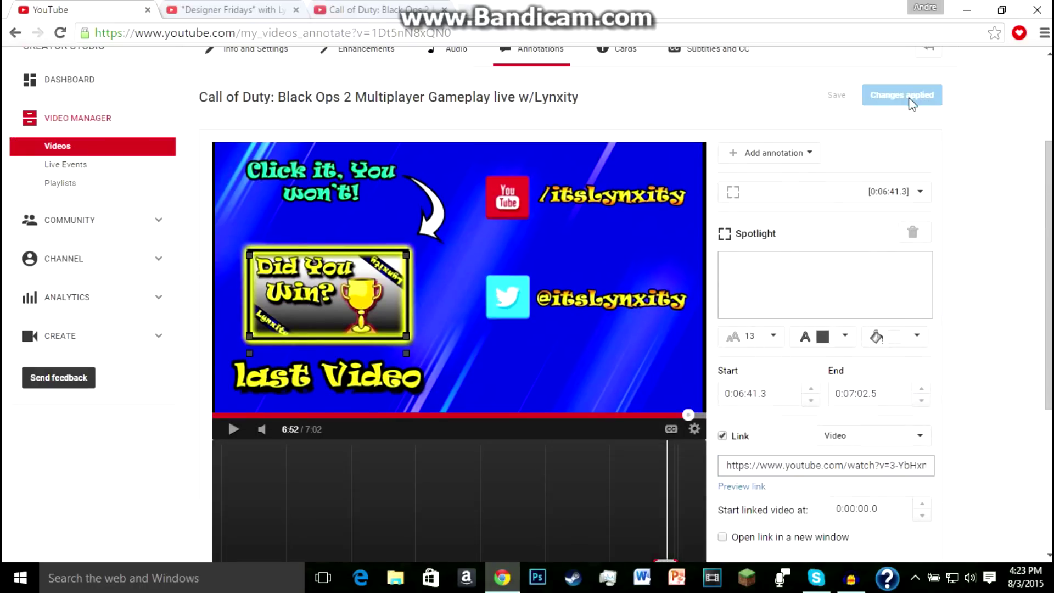
{"action": "scroll", "coordinate": [317, 141], "scroll_direction": "down", "scroll_amount": 3}
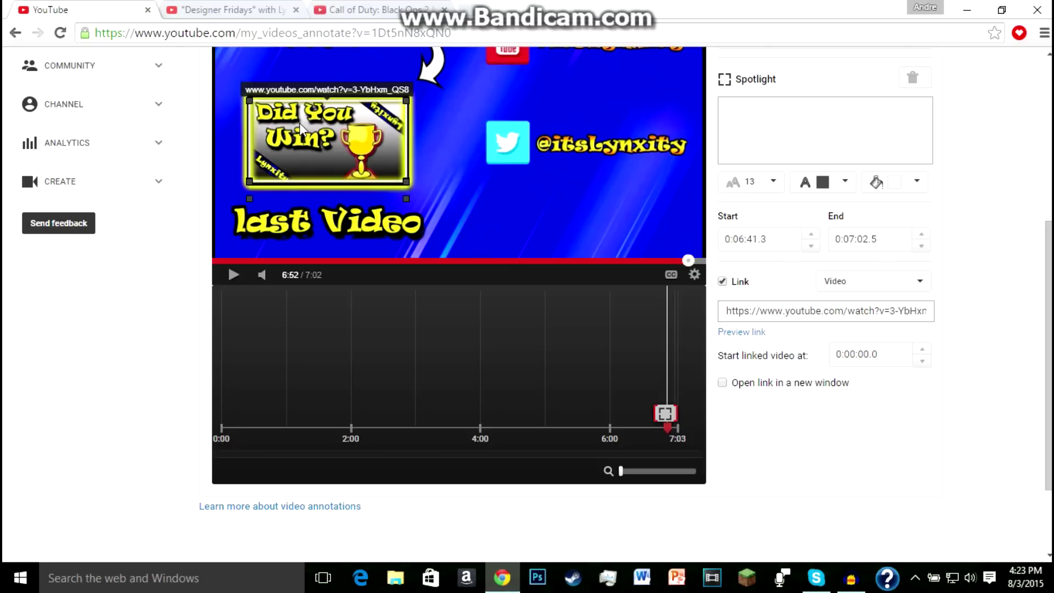
{"action": "scroll", "coordinate": [962, 431], "scroll_direction": "up", "scroll_amount": 4}
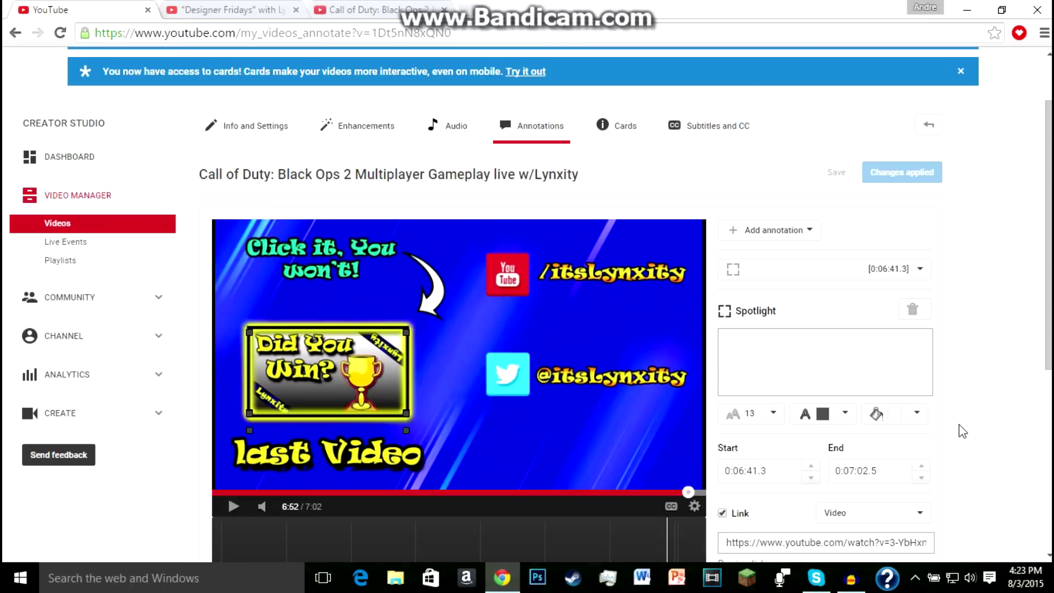
- On the watch page, seek to 6:49, mute, and click the spotlight to open Designer Fridays
{"action": "left_click", "coordinate": [375, 175]}
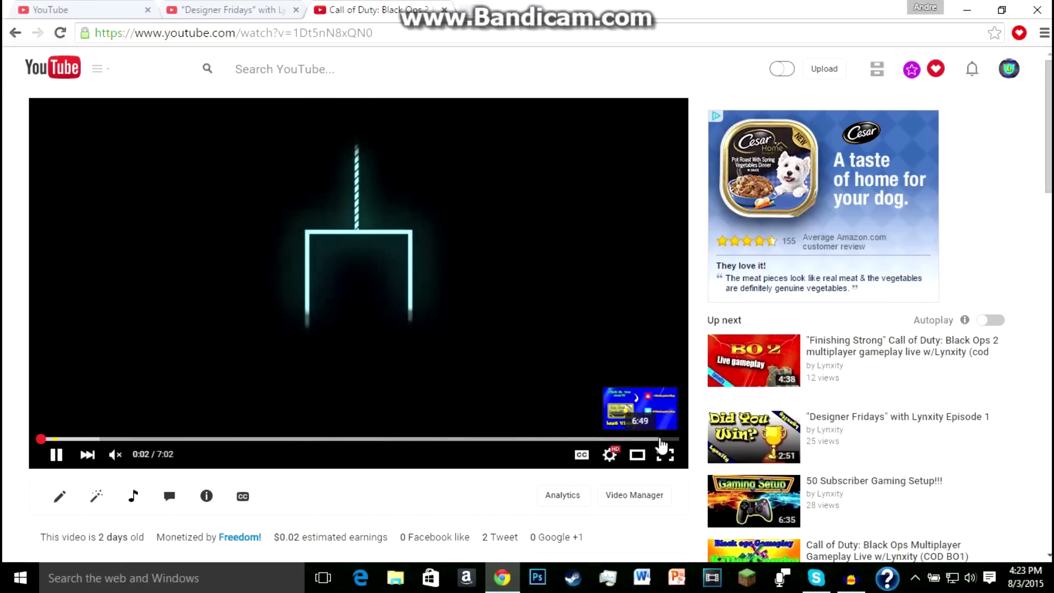
{"action": "left_click", "coordinate": [658, 439]}
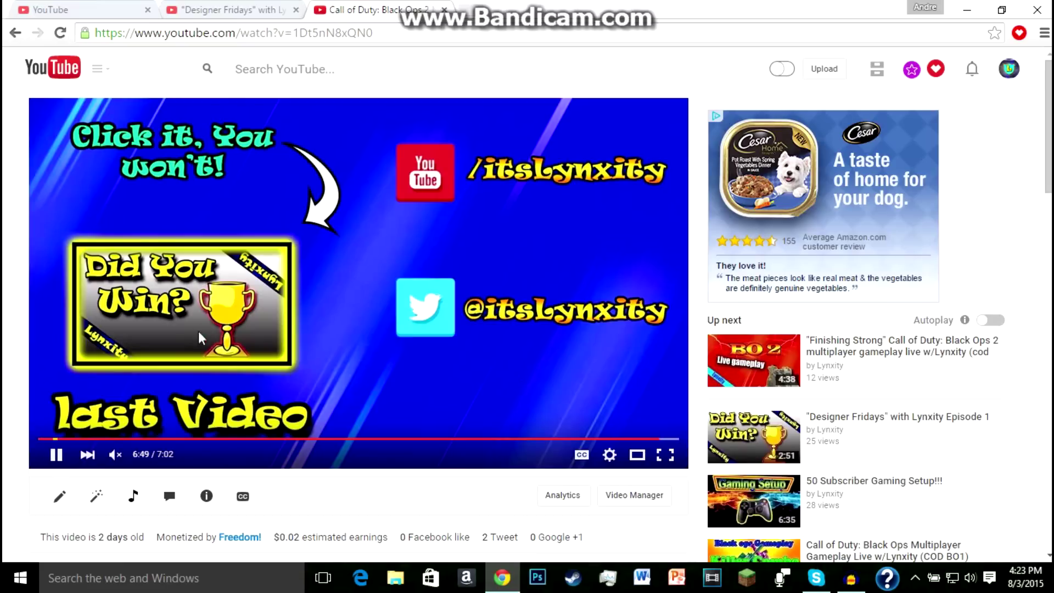
{"action": "left_click", "coordinate": [61, 33]}
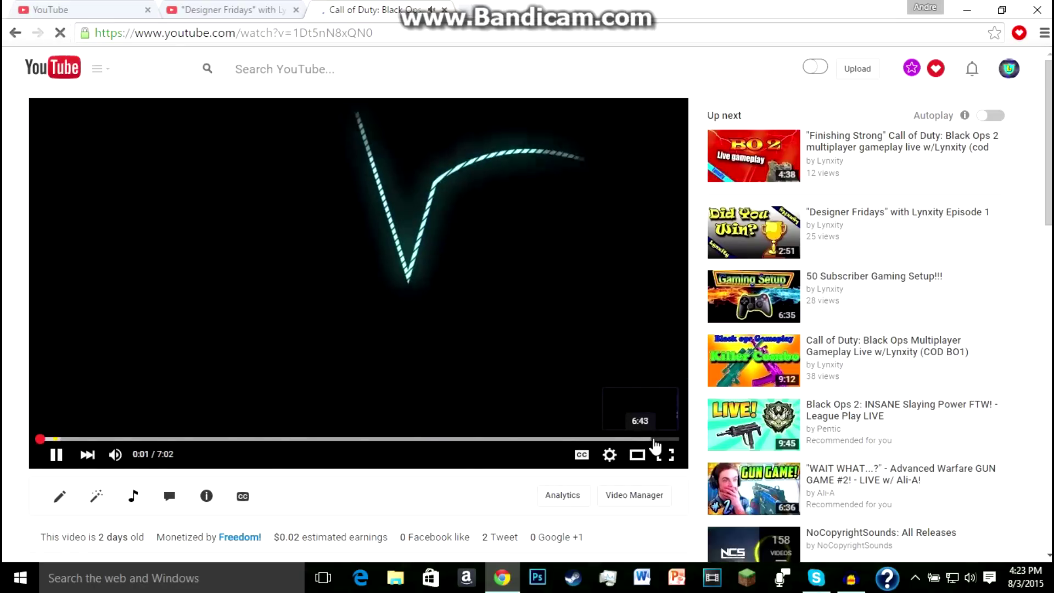
{"action": "left_click", "coordinate": [661, 440]}
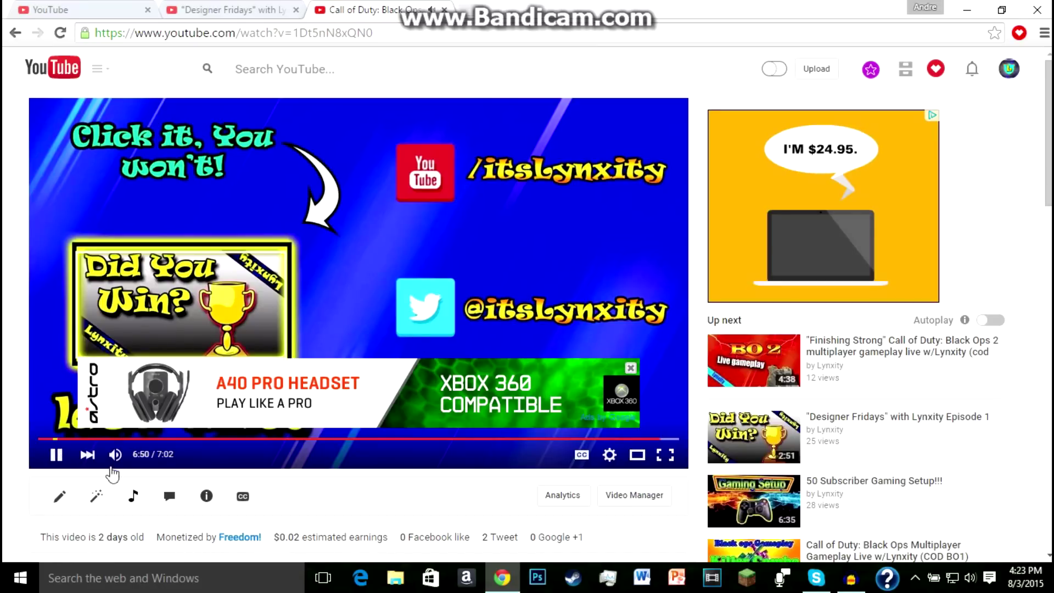
{"action": "left_click", "coordinate": [116, 456]}
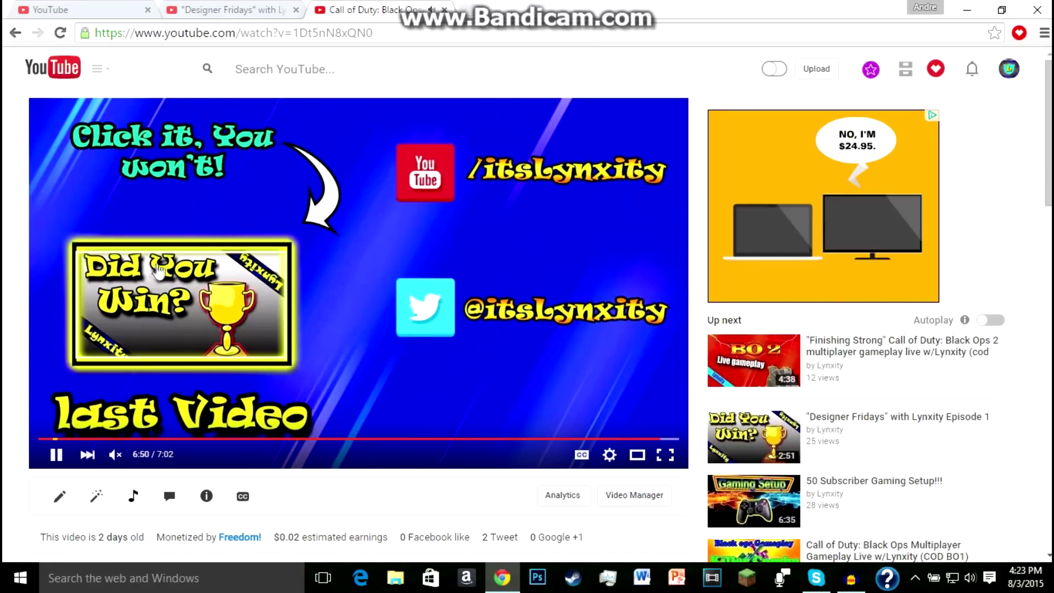
{"action": "left_click", "coordinate": [181, 296]}
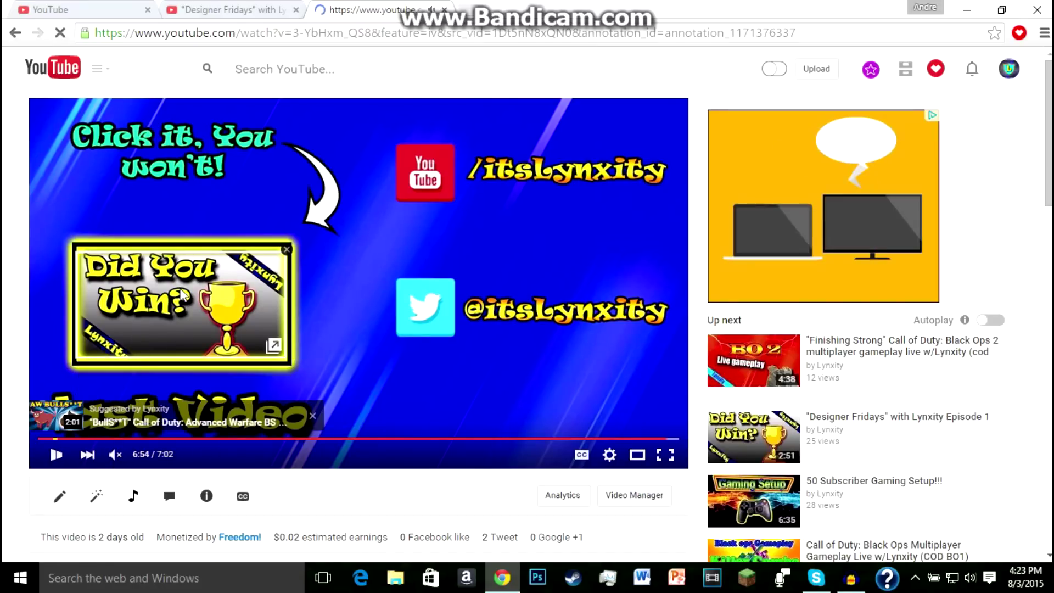